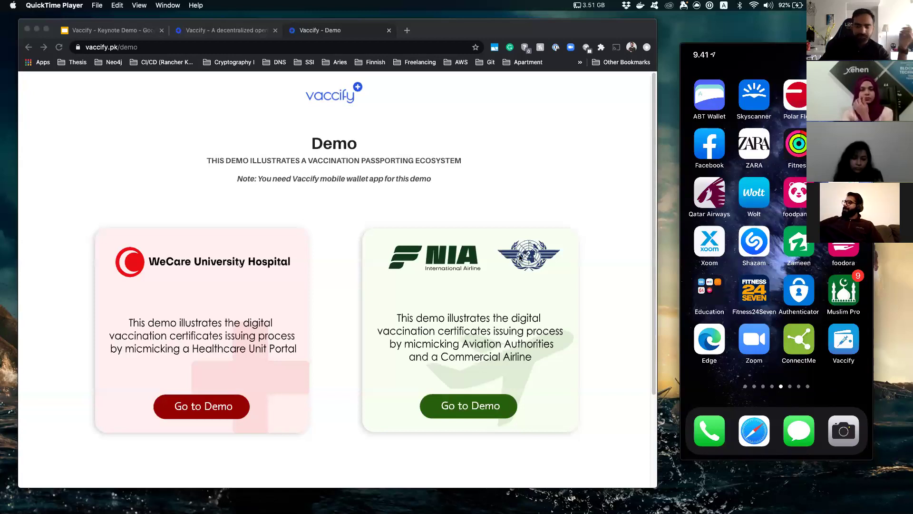
Focus Chrome and open the WeCare University Hospital demo via its 'Go to Demo' button.
click(297, 196)
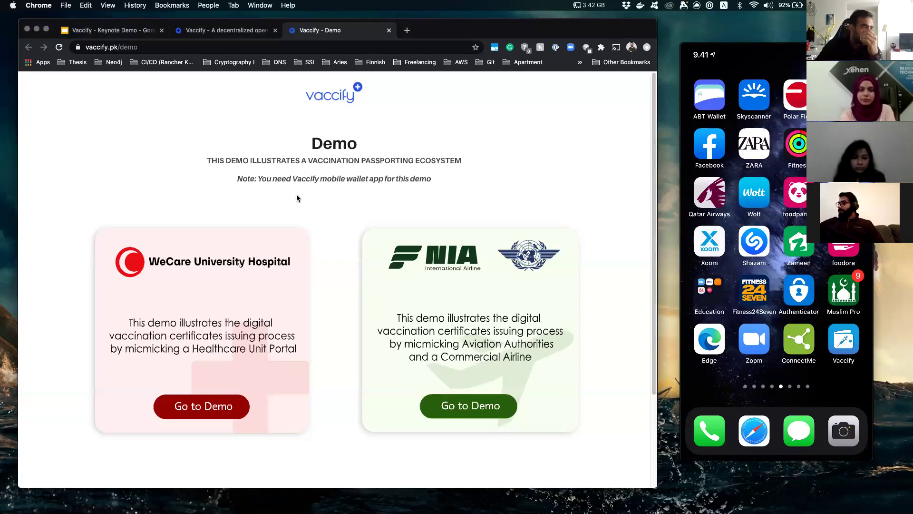
click(203, 409)
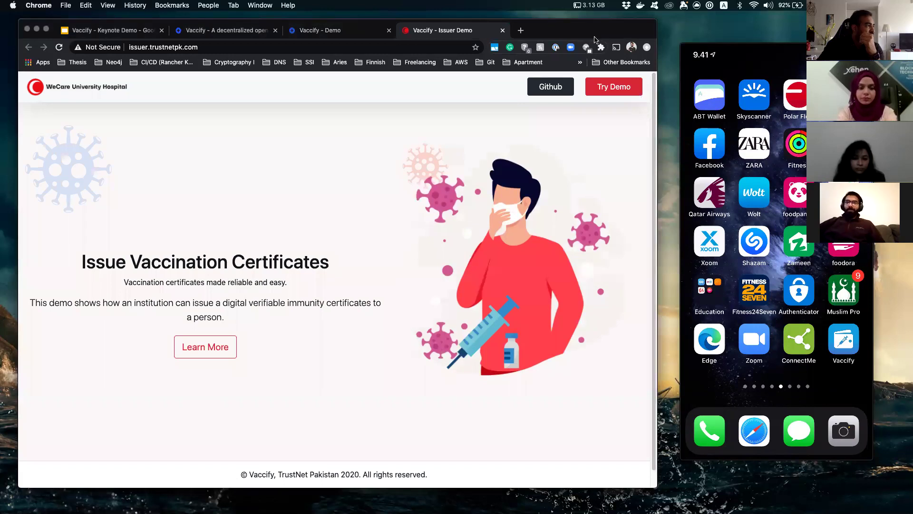
Open the issuer login via 'Try Demo' and enter the saved issuer e-mail and account password.
click(614, 87)
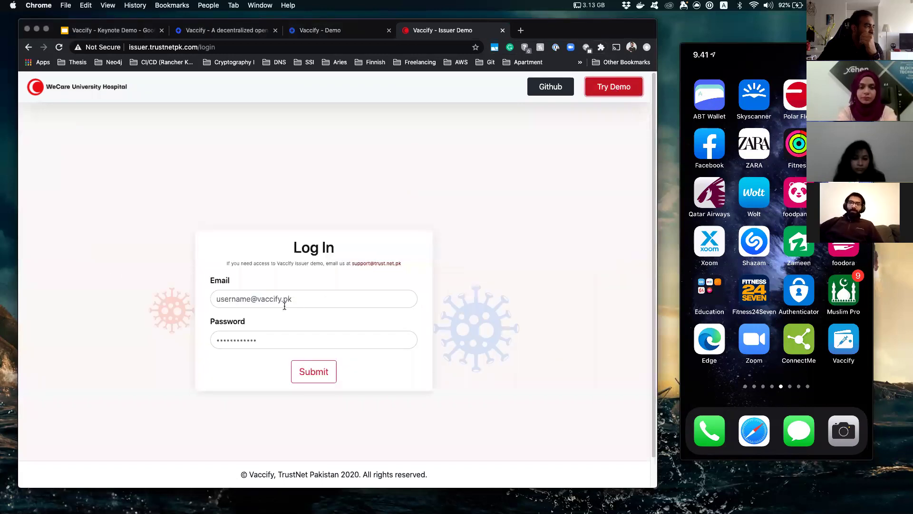
click(285, 306)
click(279, 320)
click(352, 340)
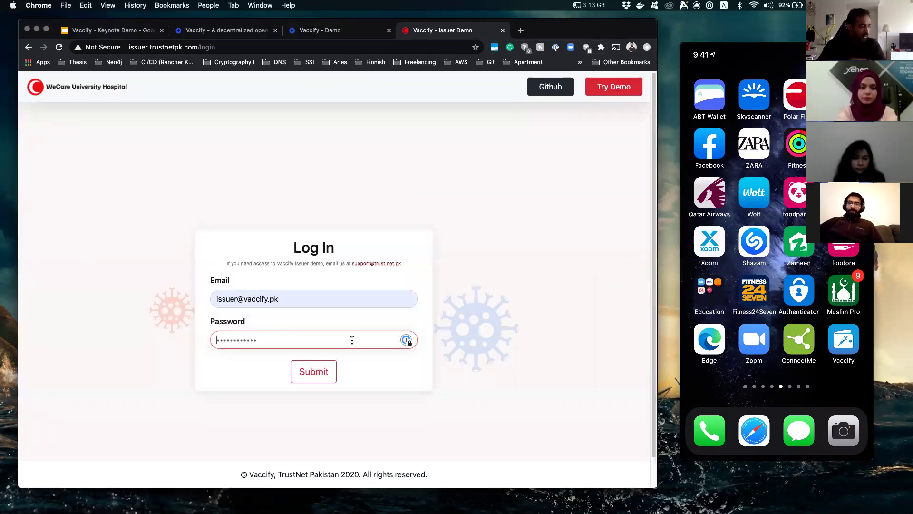
text(123456)
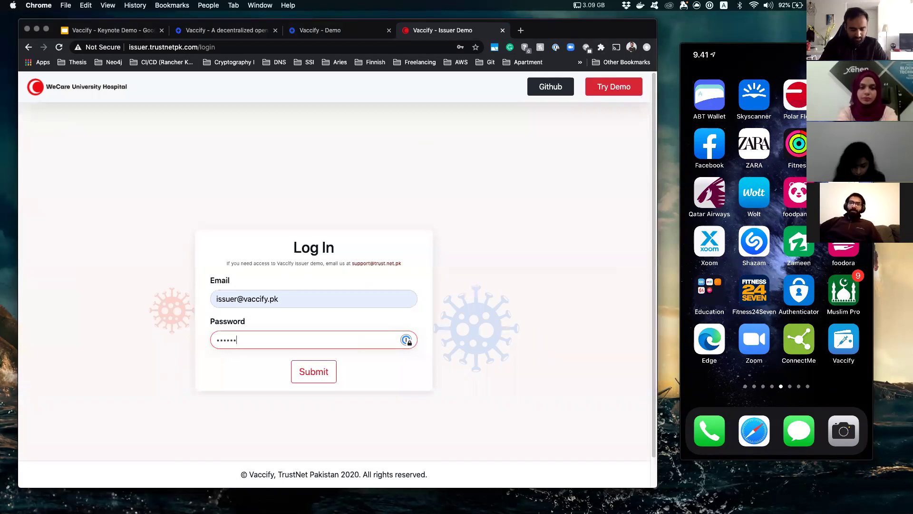
Sign in and review the form's Travel Document ID, First Name, Document Type and Date of Birth fields.
click(311, 380)
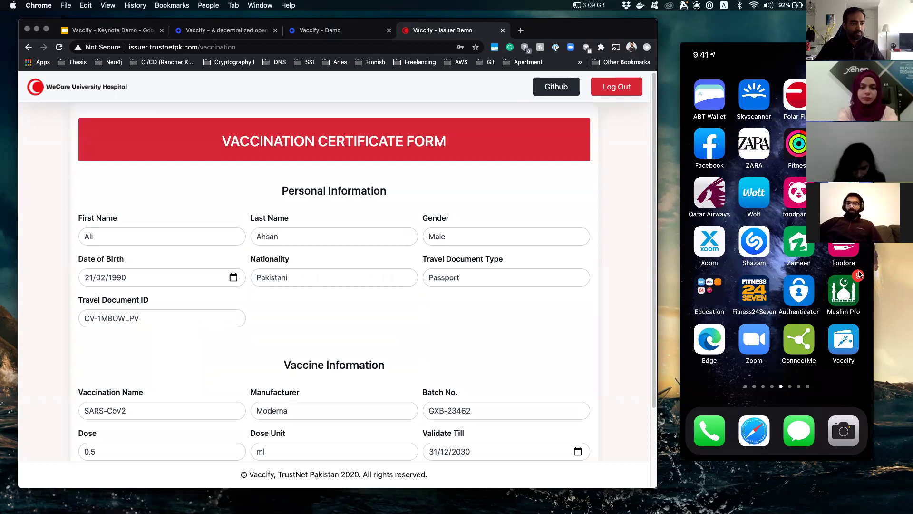
mouse_move(859, 275)
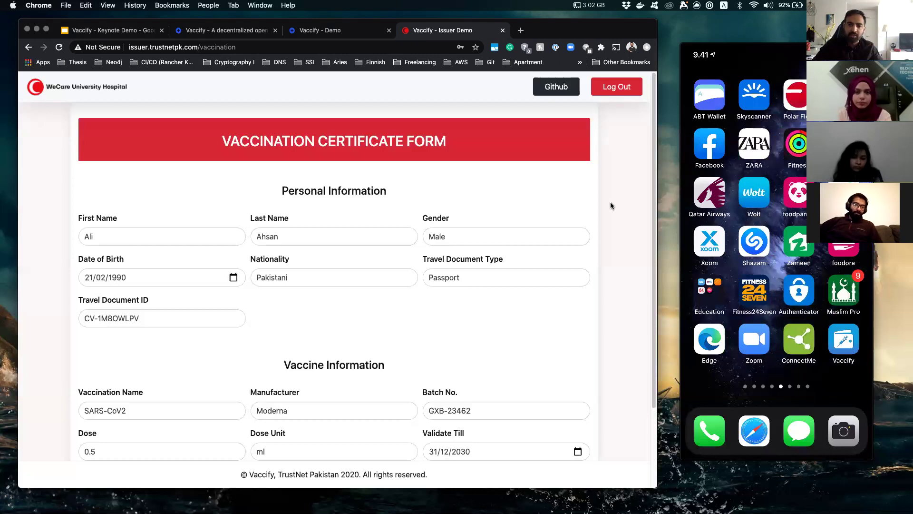
click(141, 306)
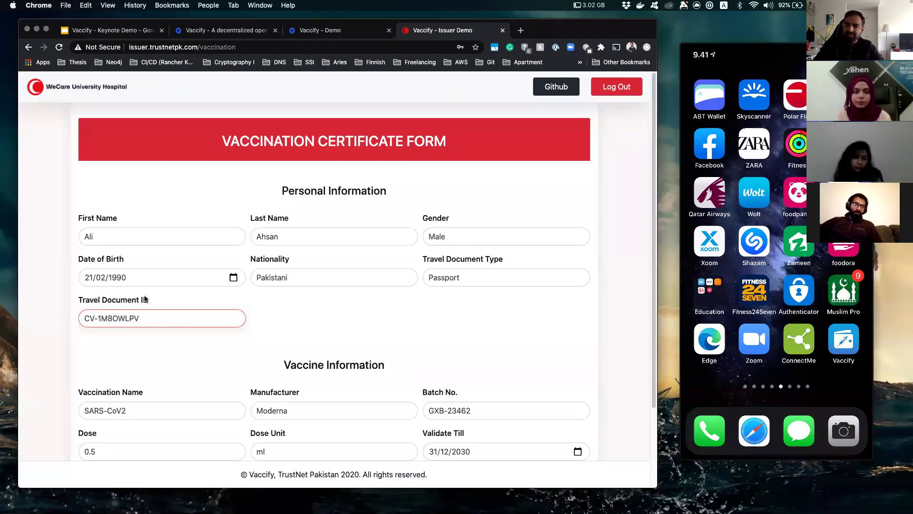
click(163, 342)
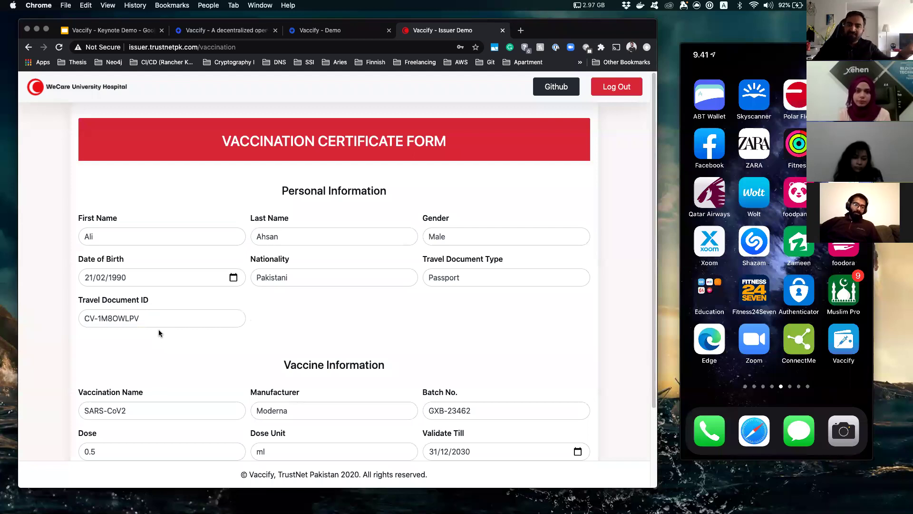
click(114, 237)
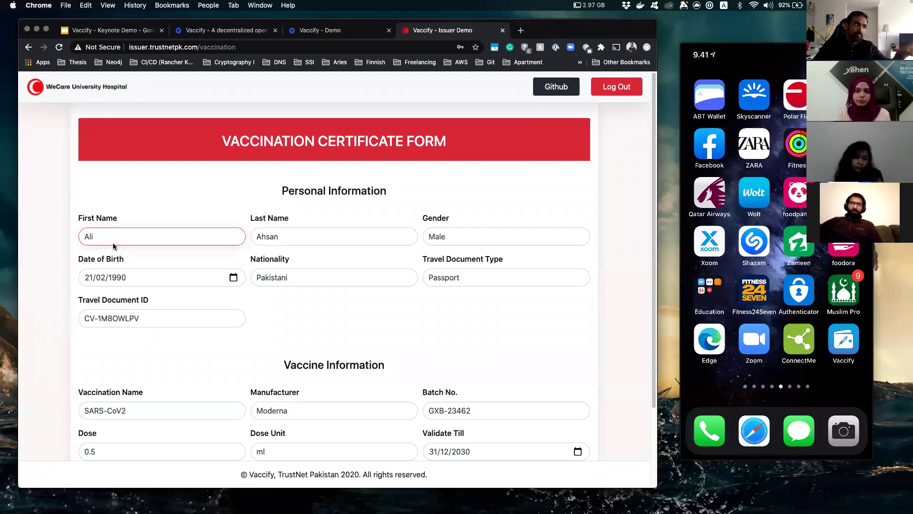
click(451, 279)
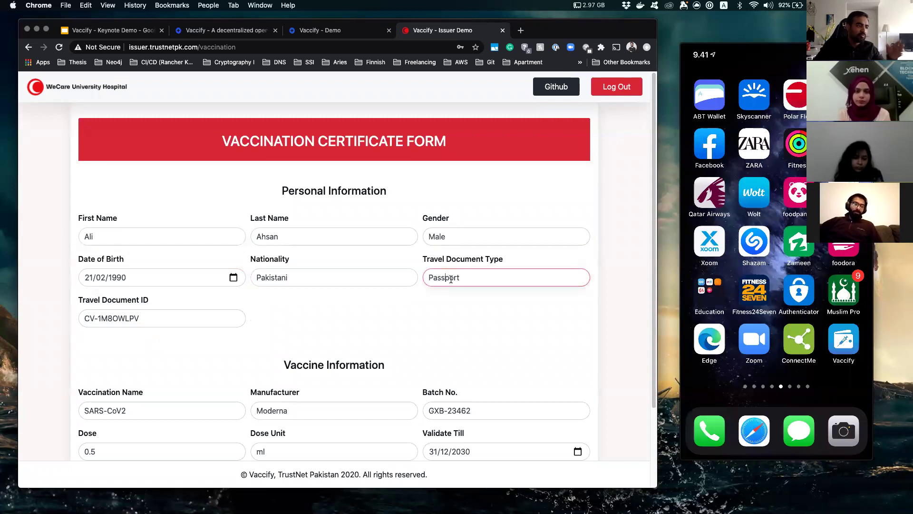
click(152, 278)
Replace the Travel Document ID's characters after 'CV' with a short new suffix.
click(149, 312)
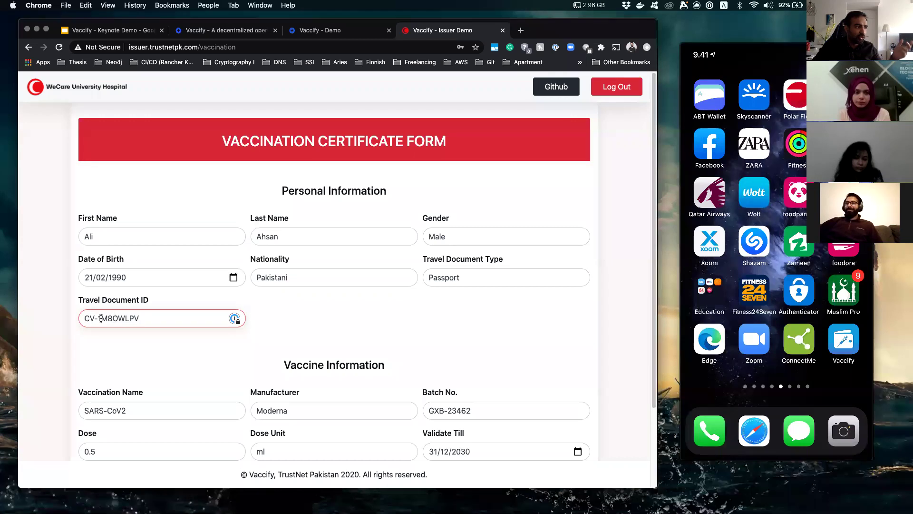
drag(96, 317, 181, 315)
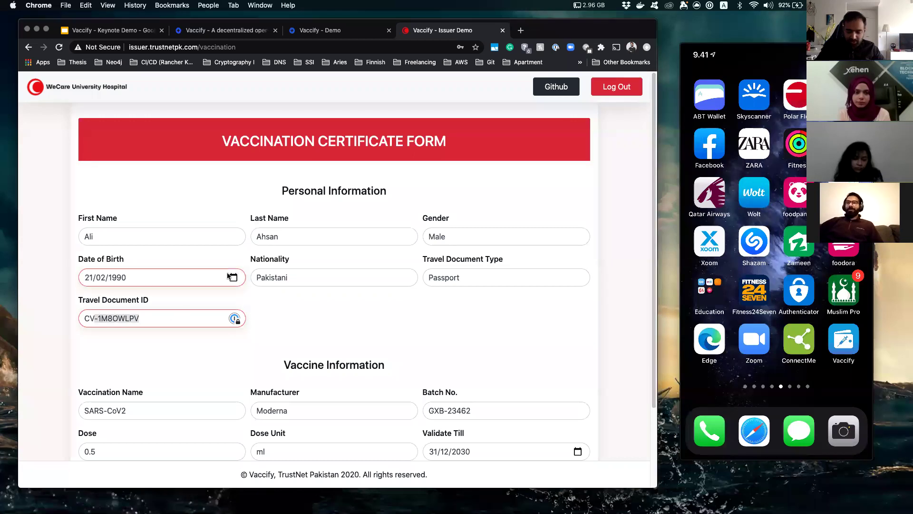
key(BackSpace)
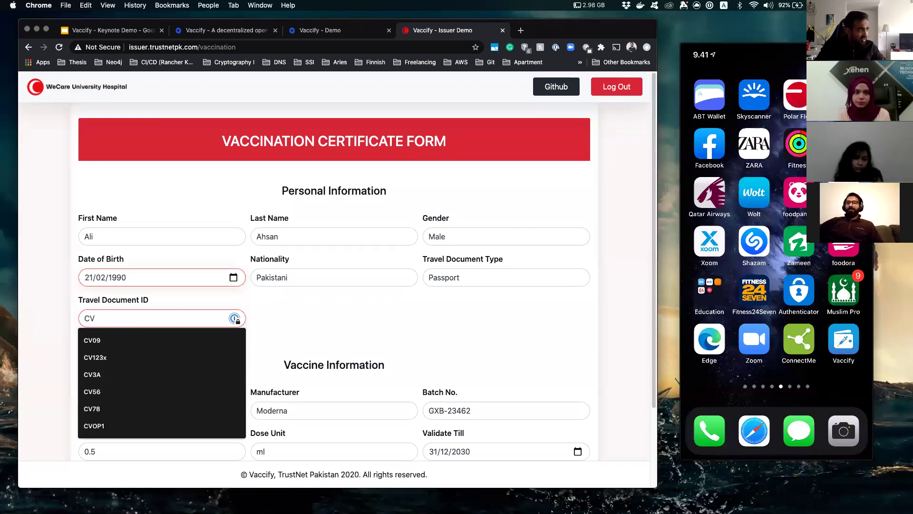
text(X12)
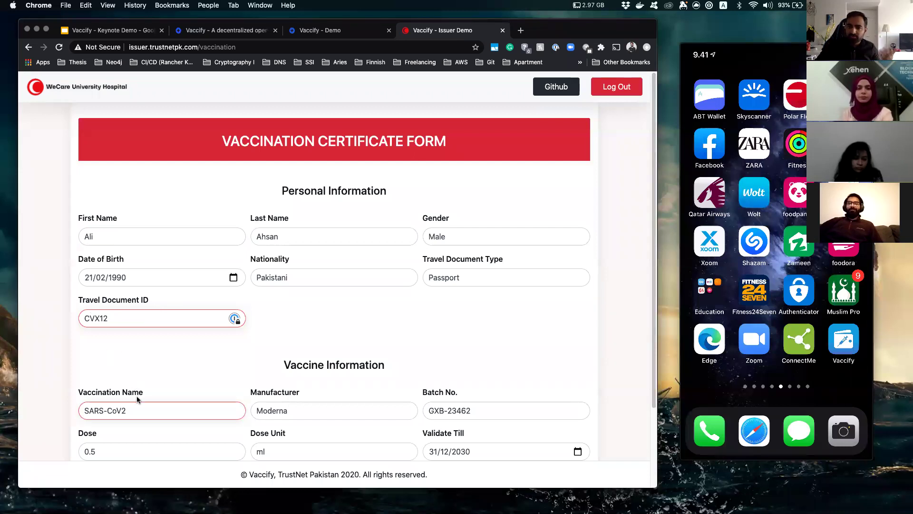
scroll(105, 417, down, 3)
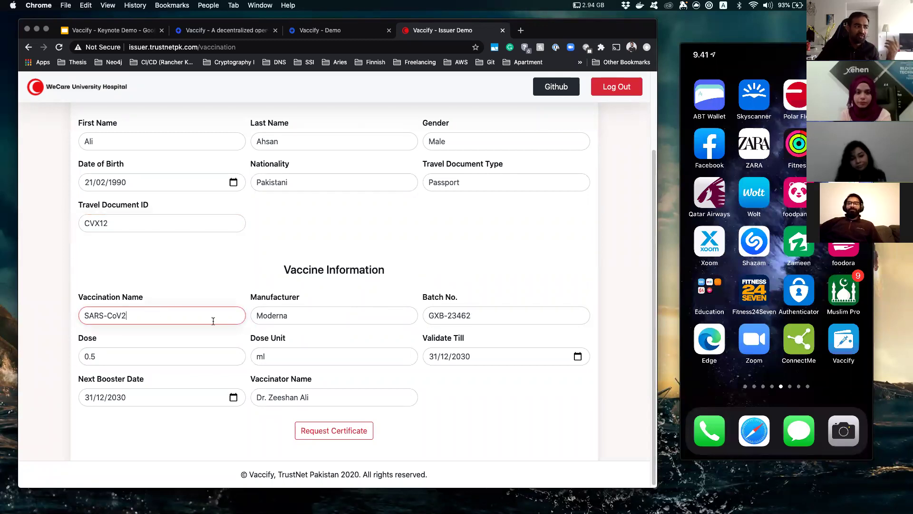
double_click(312, 313)
click(87, 362)
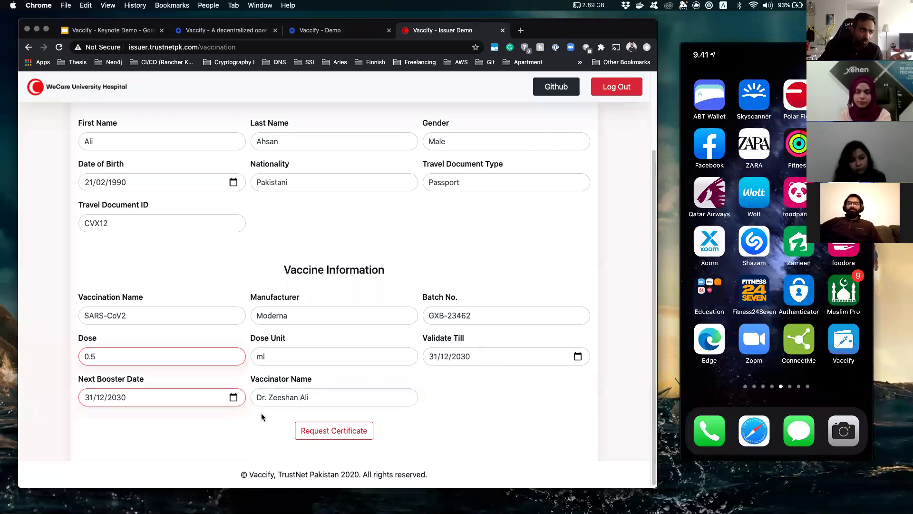
click(331, 397)
scroll(469, 389, up, 3)
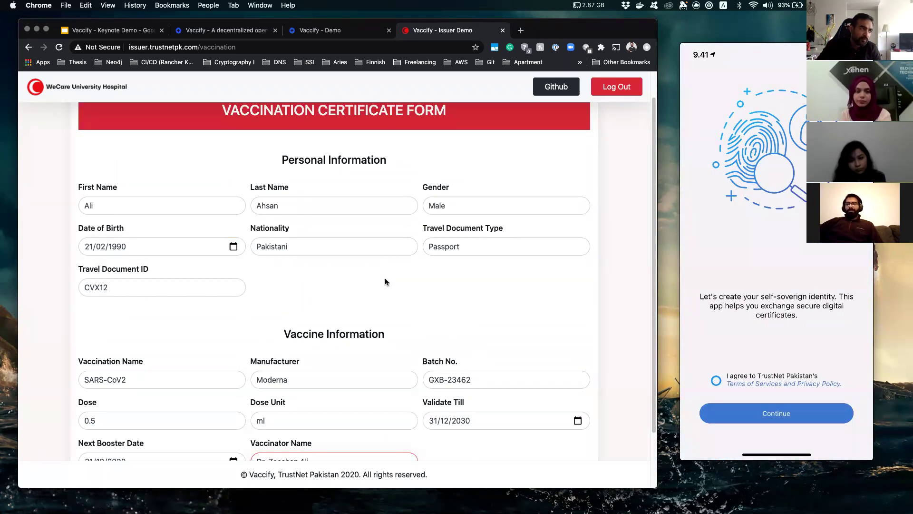
Submit the form with 'Request Certificate' to generate the certificate QR code for the wallet.
scroll(384, 280, down, 3)
click(344, 429)
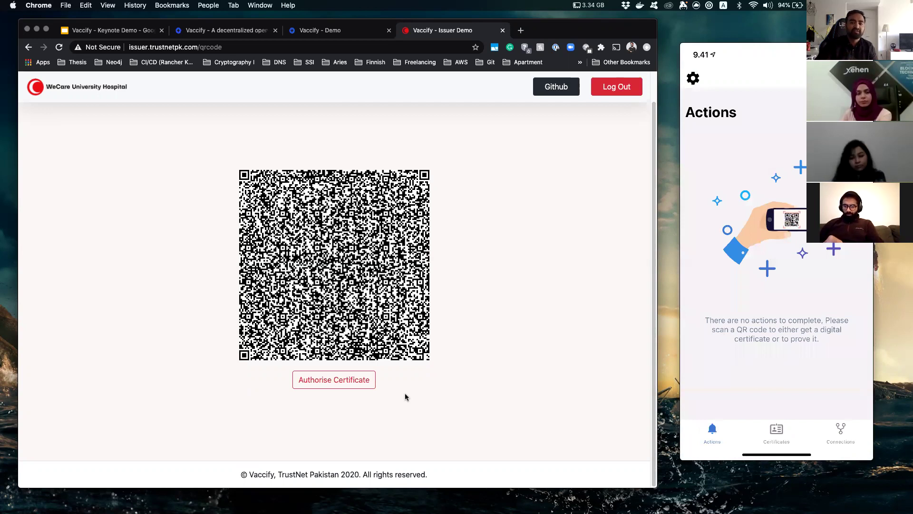
Authorise the certificate below the QR code to issue the Moderna SARS-CoV2 vaccination certificate.
click(334, 385)
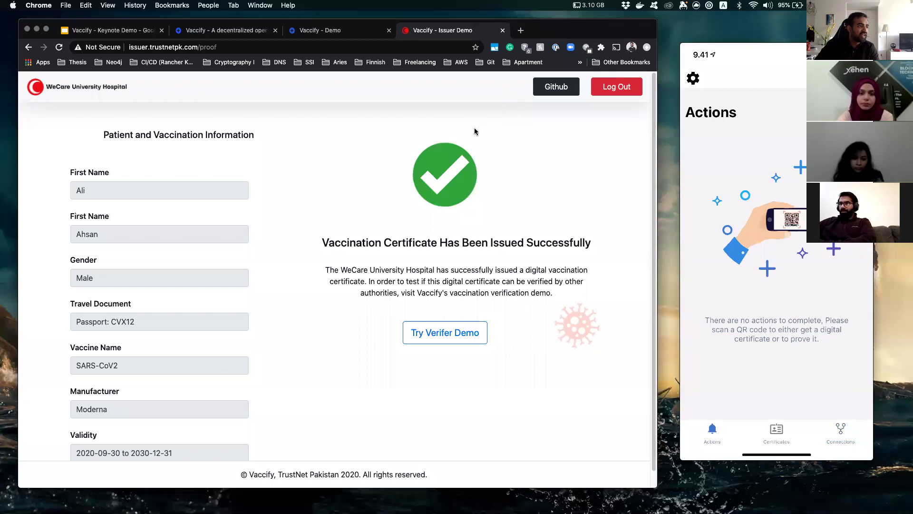
Reposition the Chrome window on screen.
drag(651, 37, 656, 63)
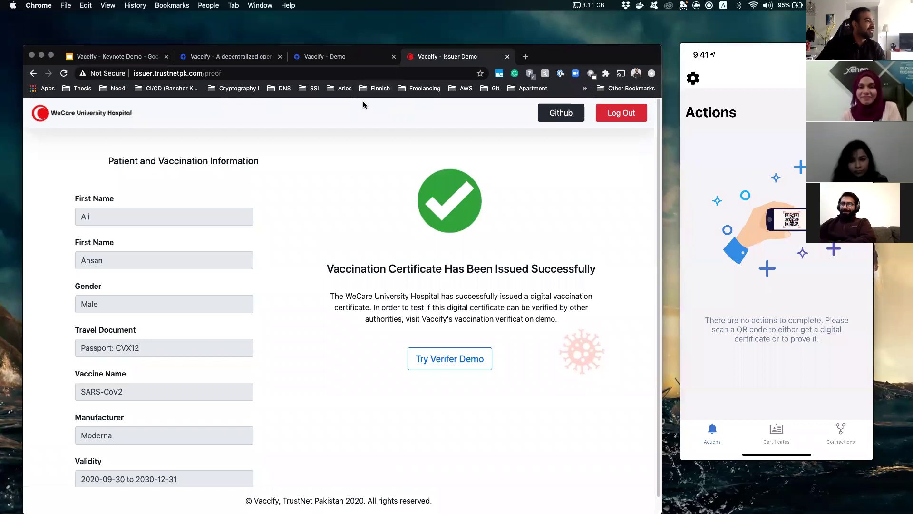
Close the 'Vaccify - Issuer Demo' tab and open the NIA International Airline verifier demo.
click(507, 59)
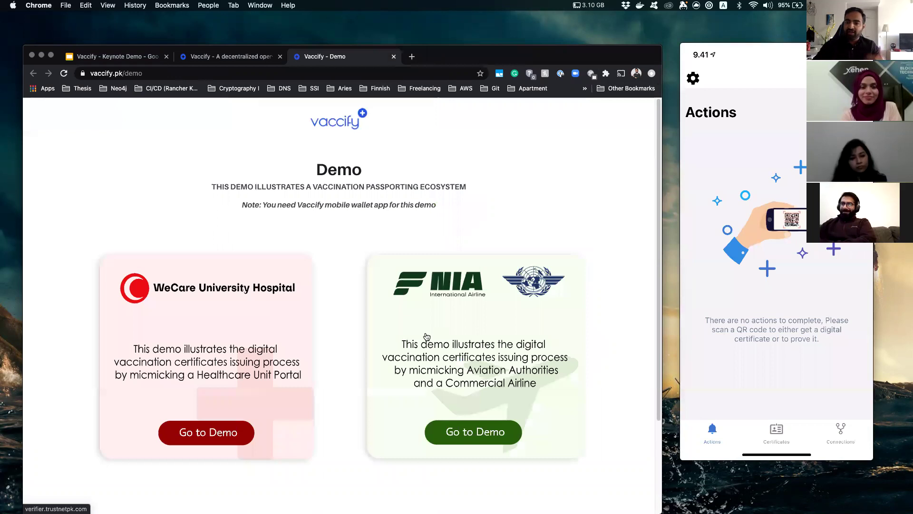
click(466, 302)
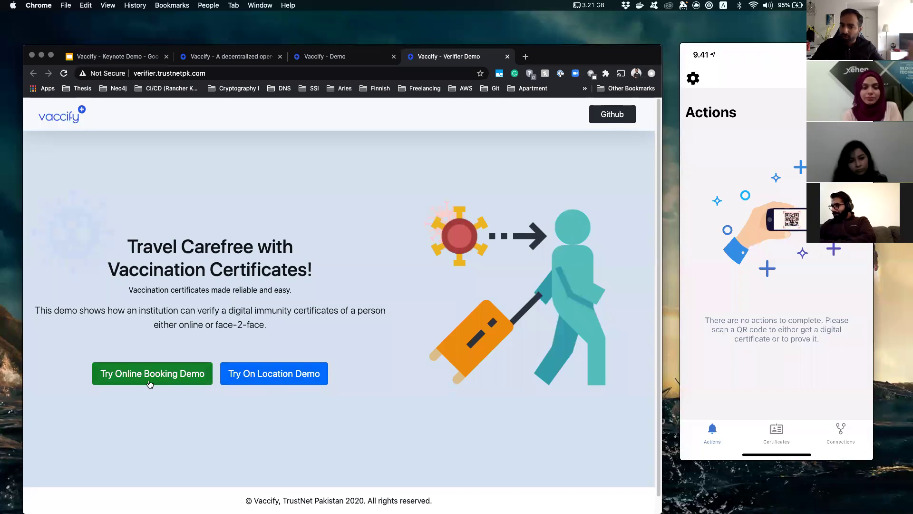
Start the On Location demo and log in with the saved verifier e-mail and its password.
click(280, 383)
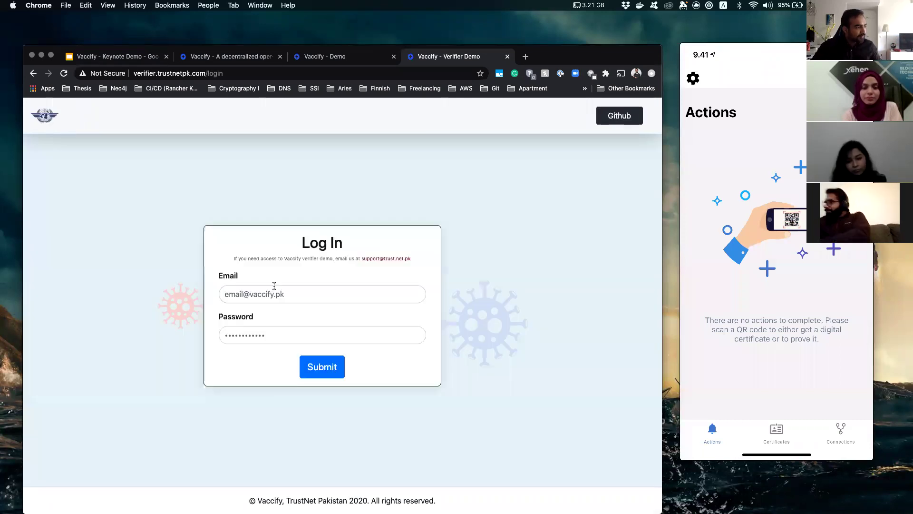
click(274, 291)
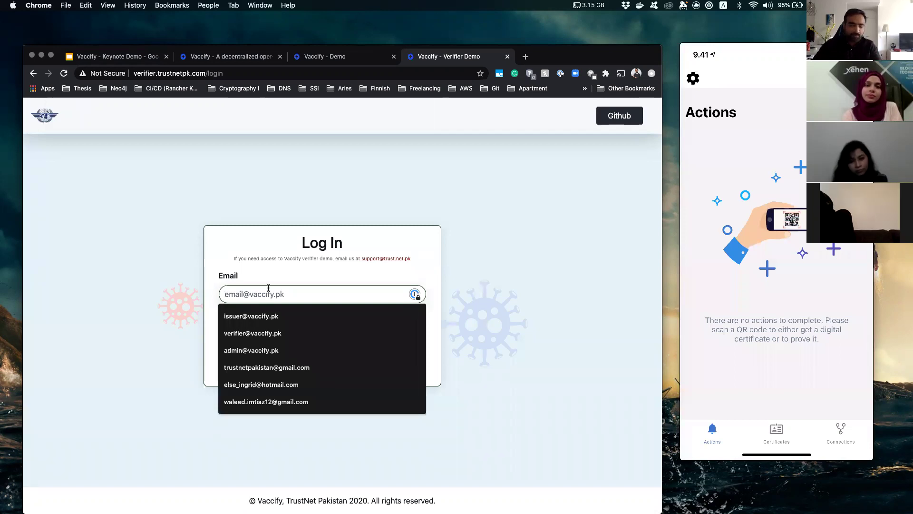
click(306, 334)
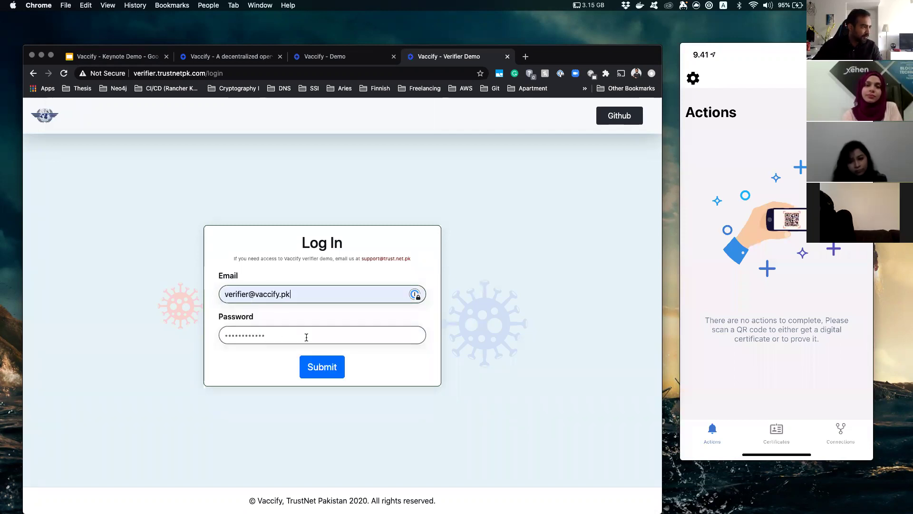
click(306, 337)
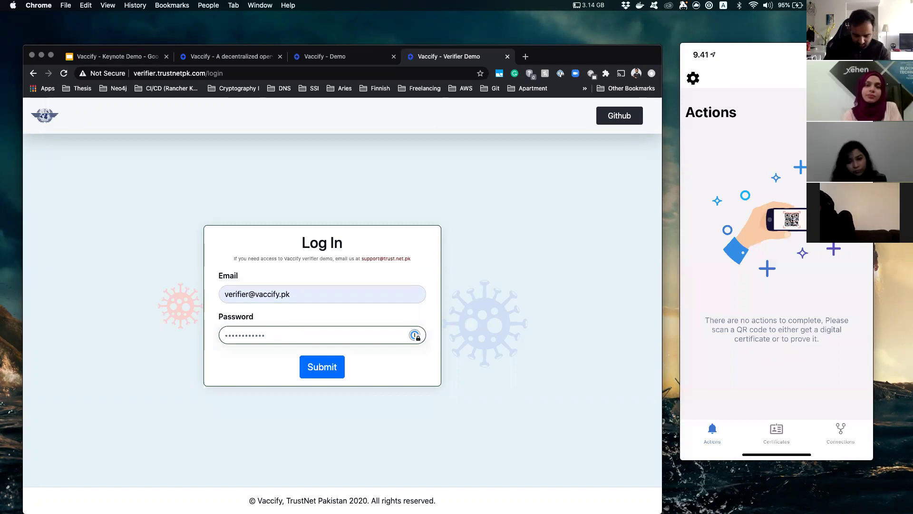
key(super+a)
text(•••)
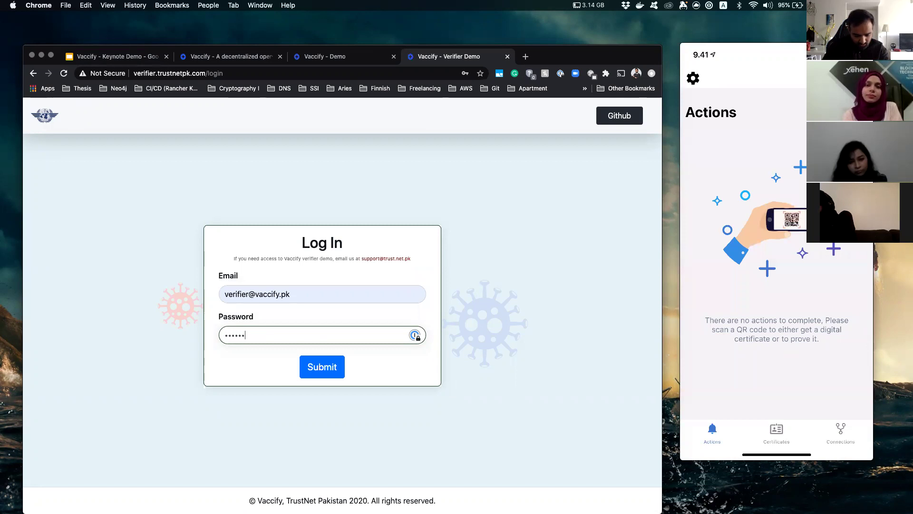
text(•••)
Submit the verifier login and begin entering the passenger's travel document ID.
click(329, 374)
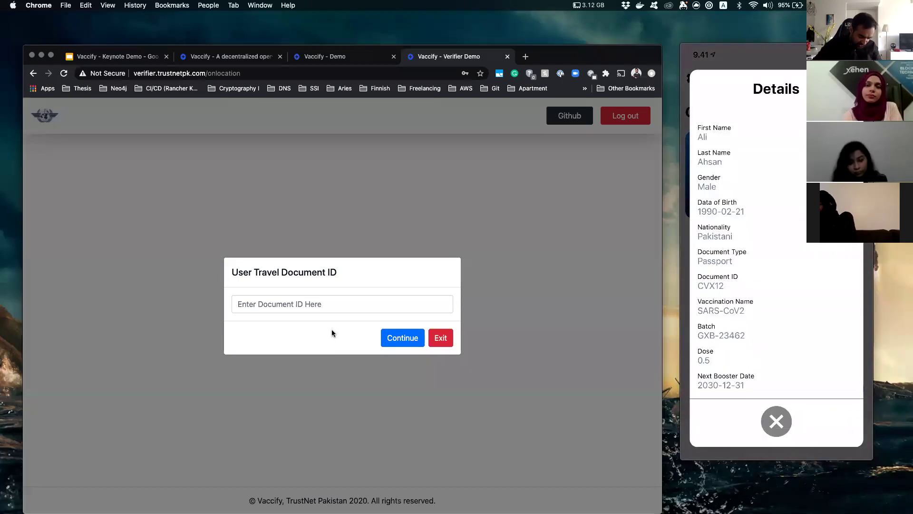
click(265, 299)
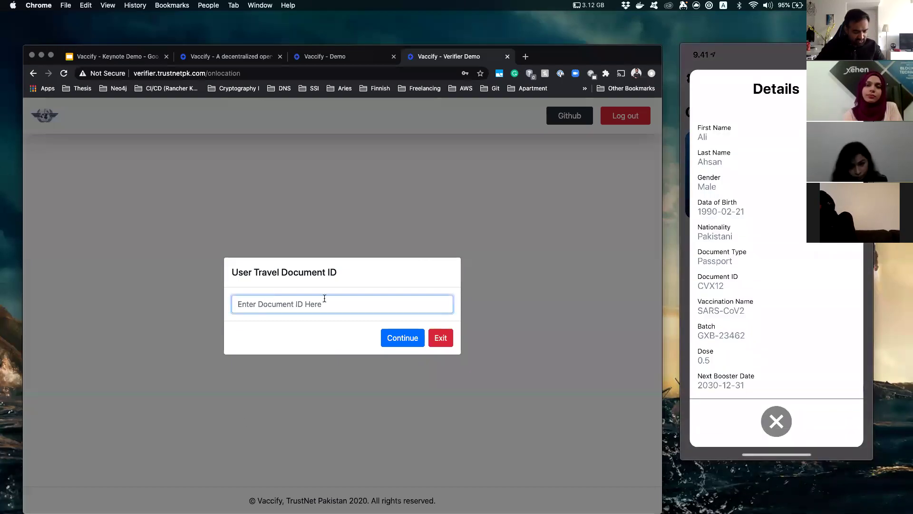
text(CVX12)
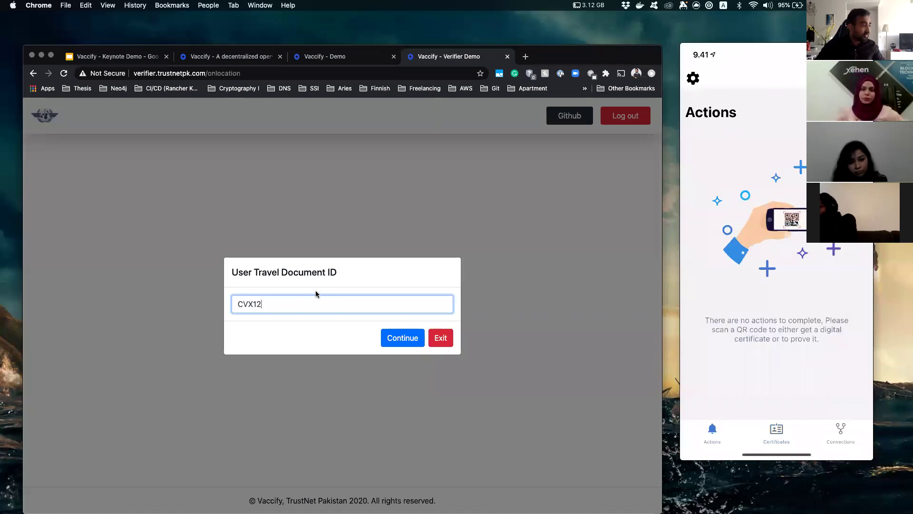
Continue with the entered document ID to run on-location verification of the Moderna certificate.
click(392, 342)
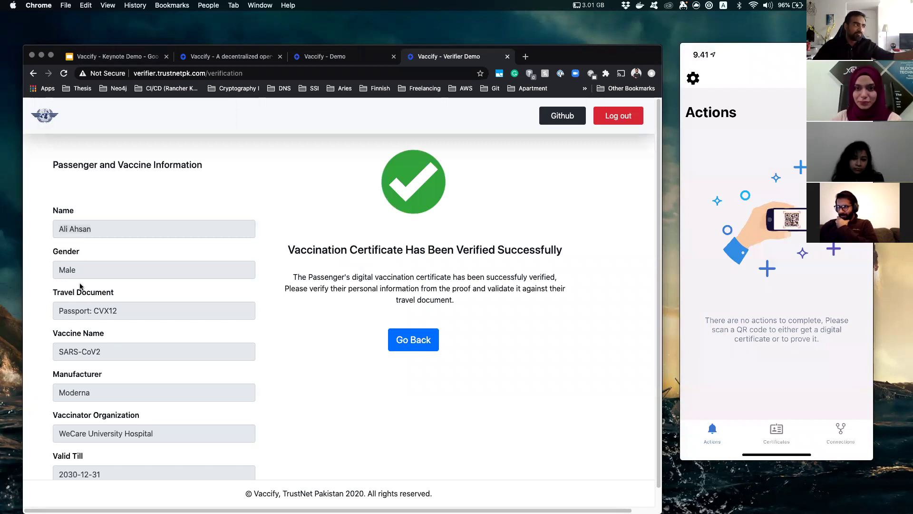
scroll(135, 409, down, 1)
right_click(81, 377)
key(Escape)
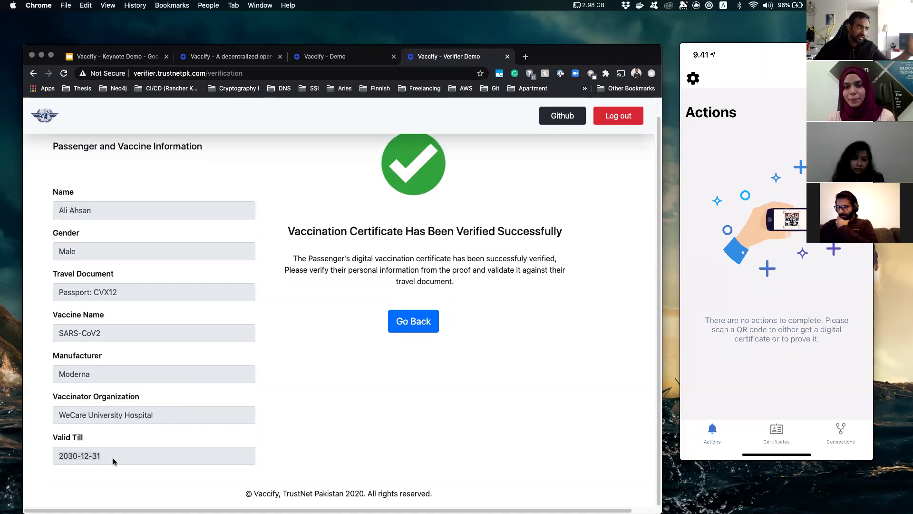
scroll(76, 418, up, 1)
drag(106, 357, 65, 358)
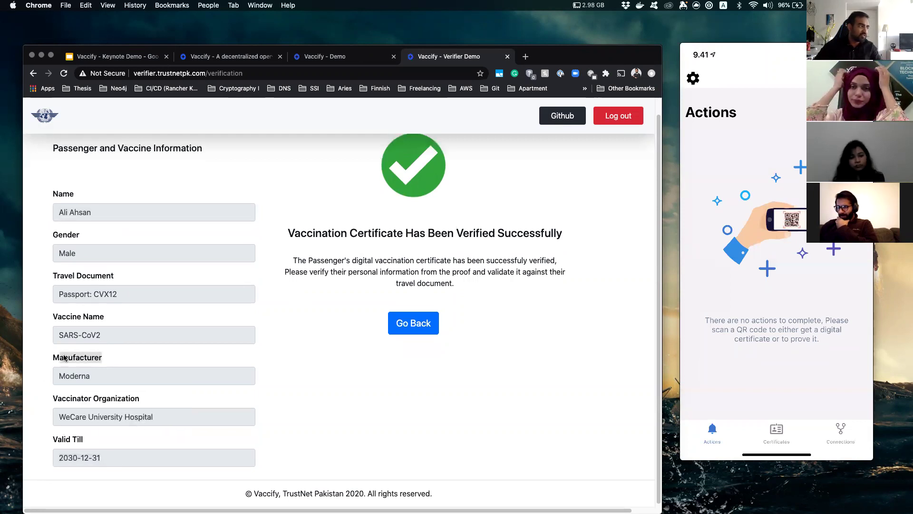
click(60, 332)
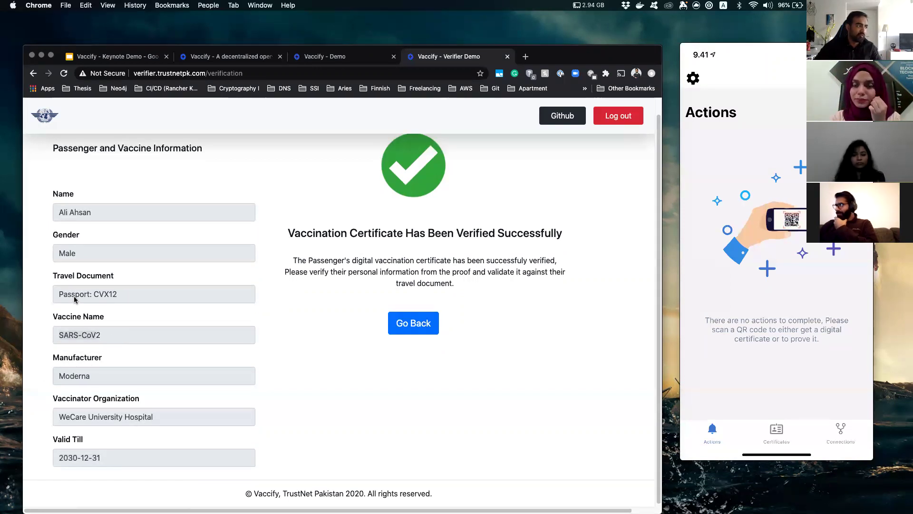
drag(72, 295, 153, 305)
Log out of the on-location verifier, start the online booking demo and sign in with the saved verifier account.
click(630, 117)
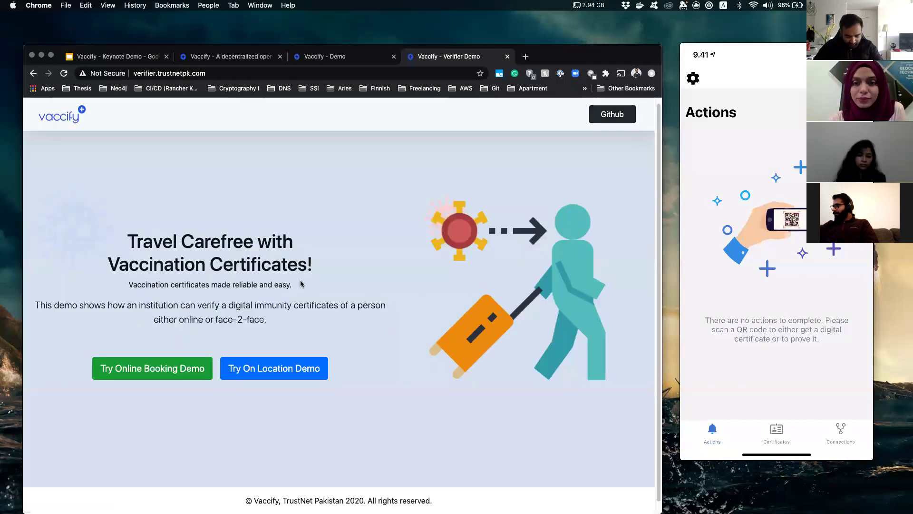
click(172, 376)
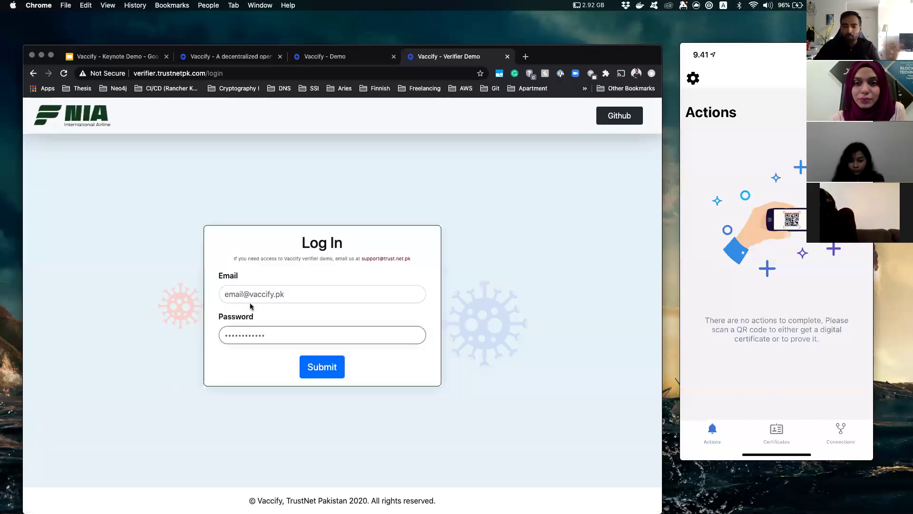
click(250, 298)
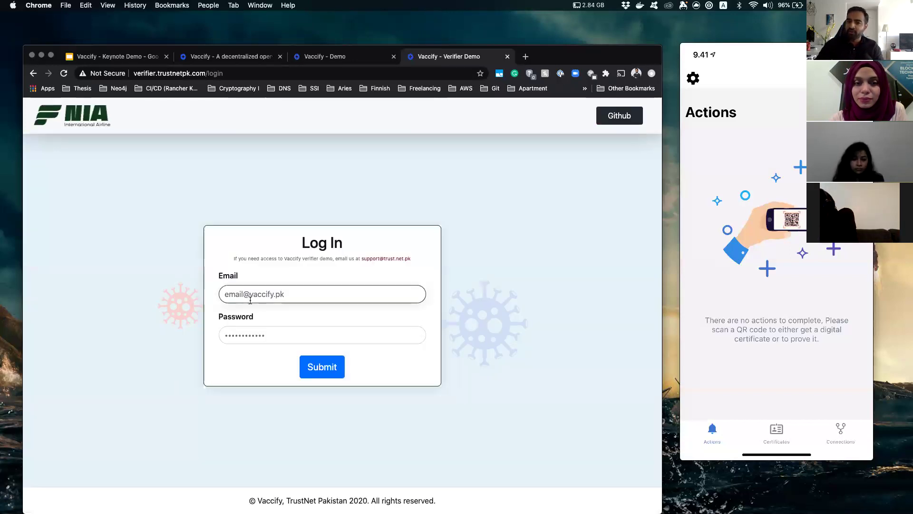
click(262, 293)
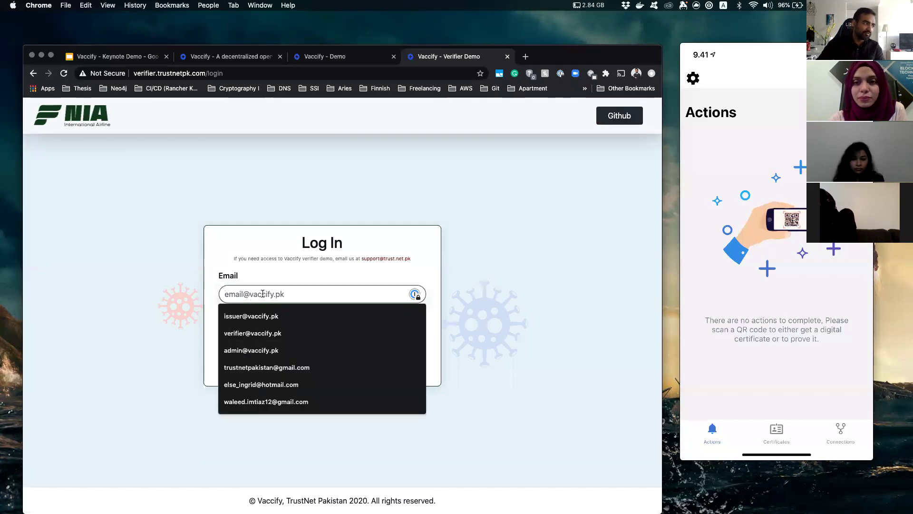
click(279, 335)
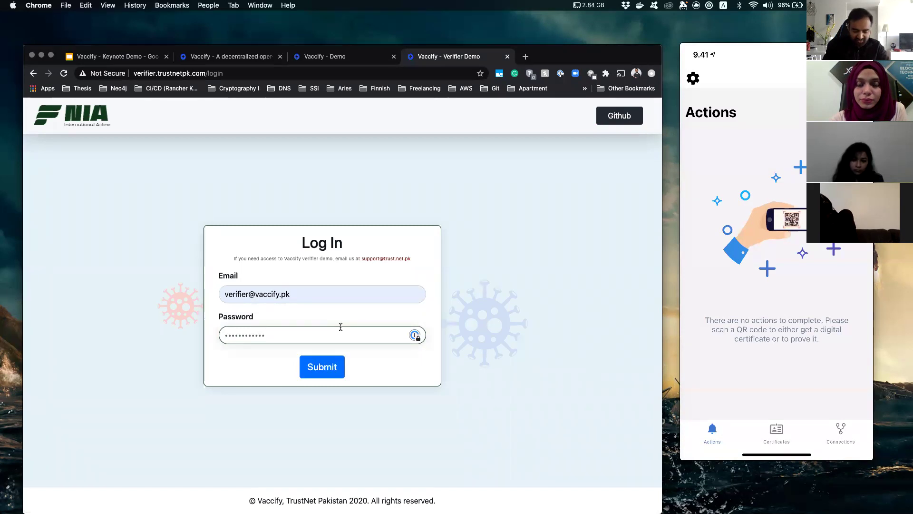
text(4)
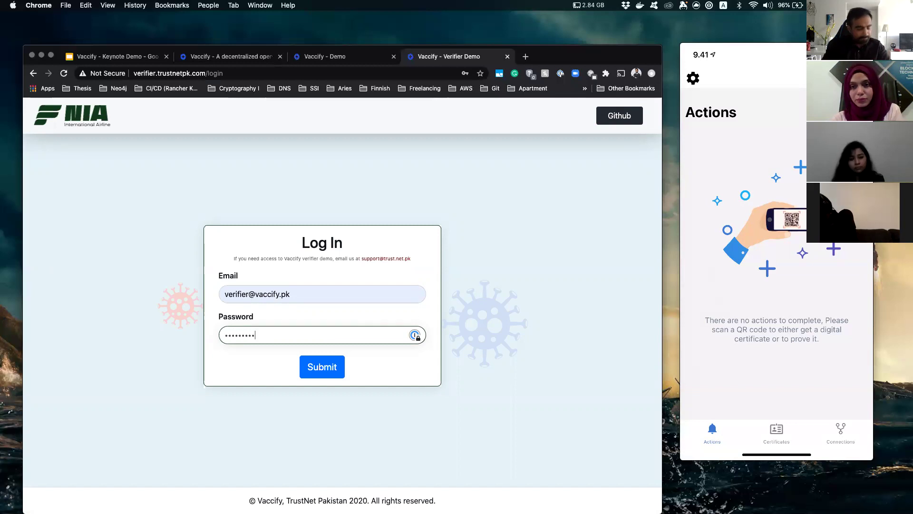
click(318, 364)
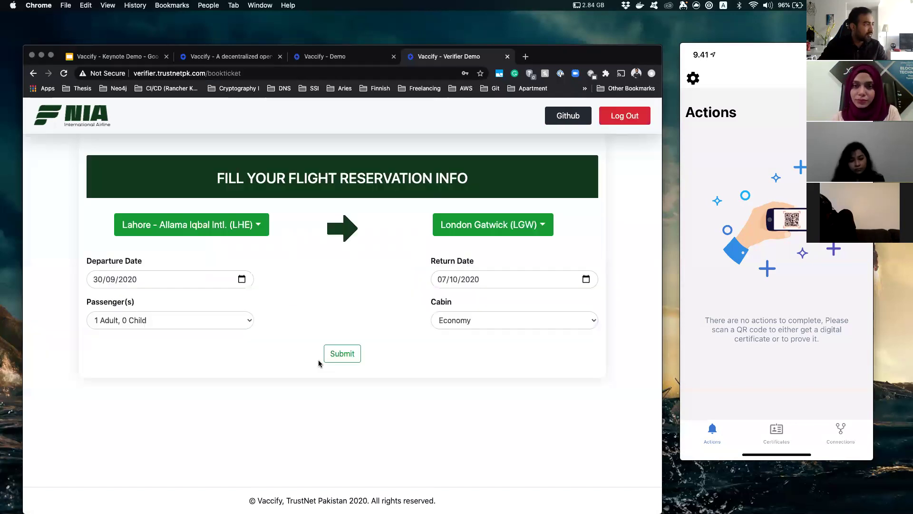
Keep London Gatwick as the destination and submit the Lahore to London Gatwick flight reservation.
click(471, 230)
click(363, 235)
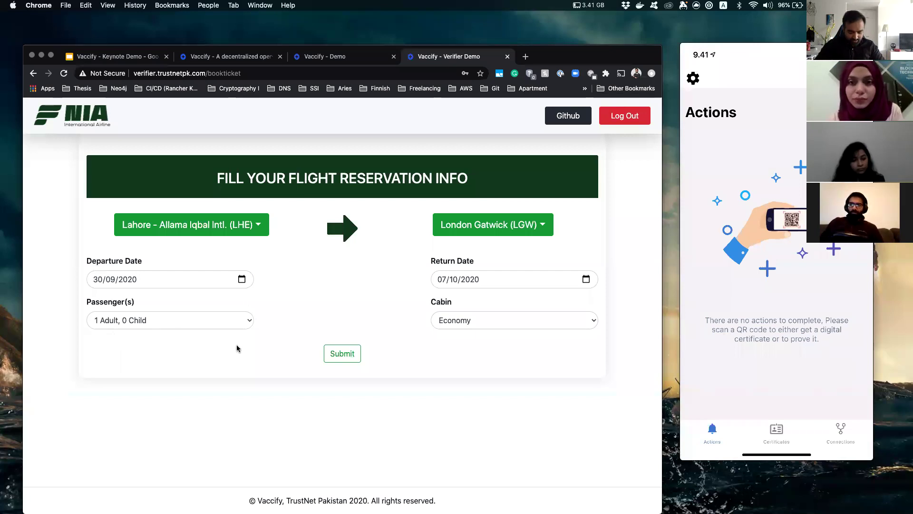
click(338, 354)
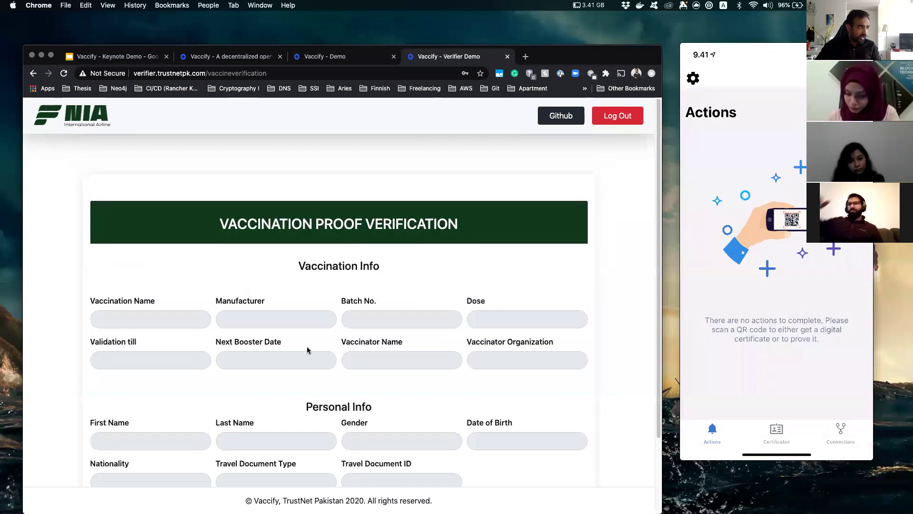
scroll(286, 333, down, 2)
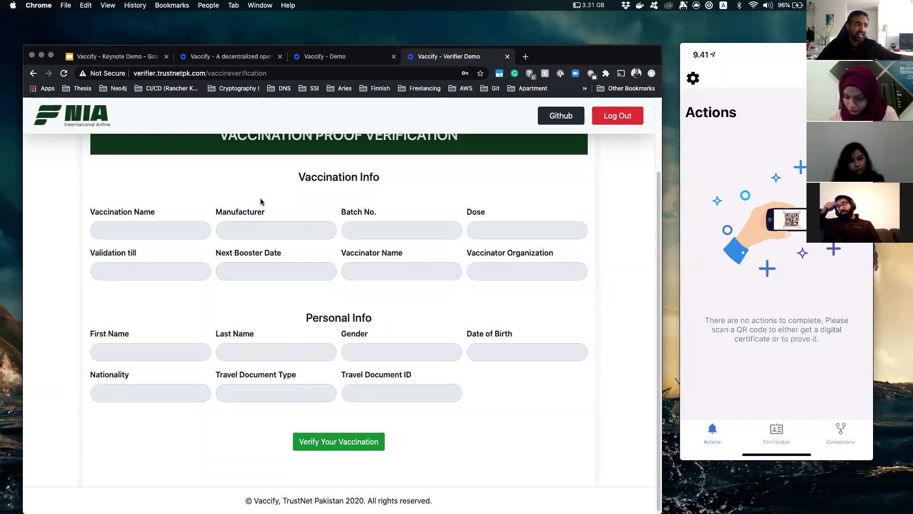
scroll(261, 203, up, 1)
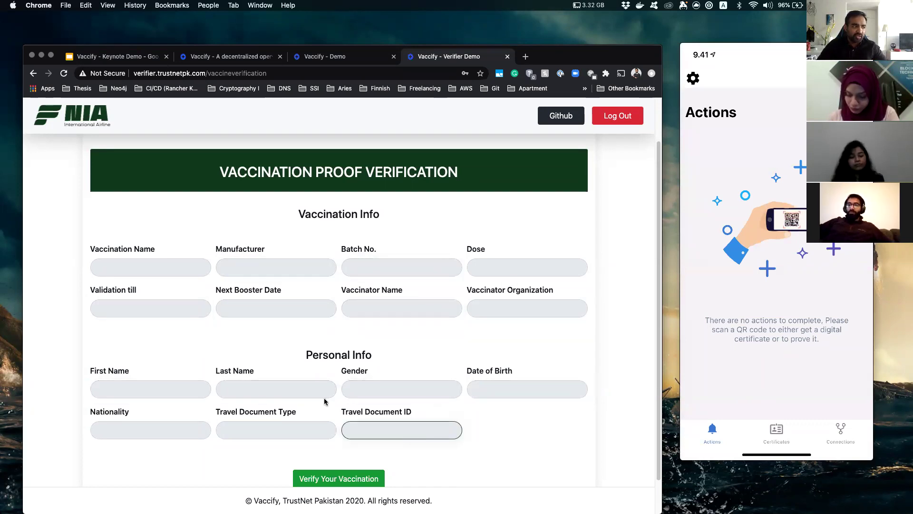
scroll(326, 409, down, 2)
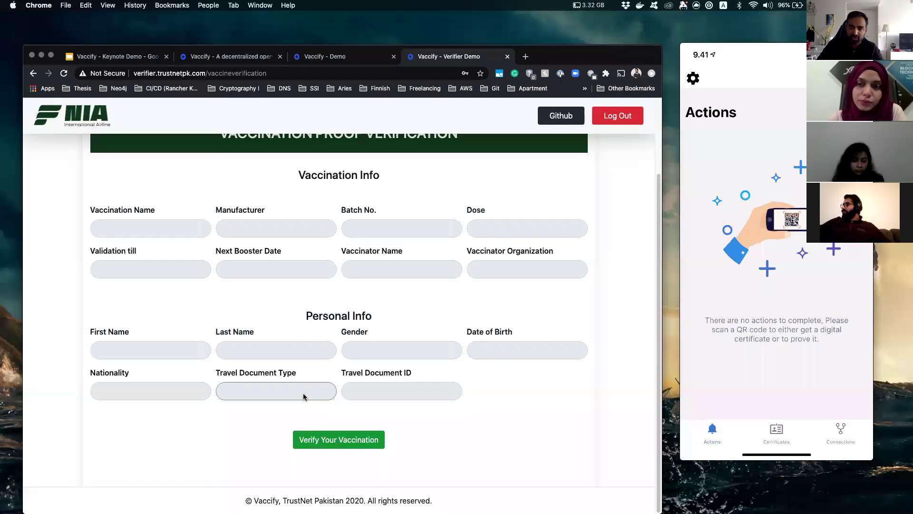
Start vaccination verification, enter the passenger's travel document ID and request the shared vaccination proof.
click(324, 444)
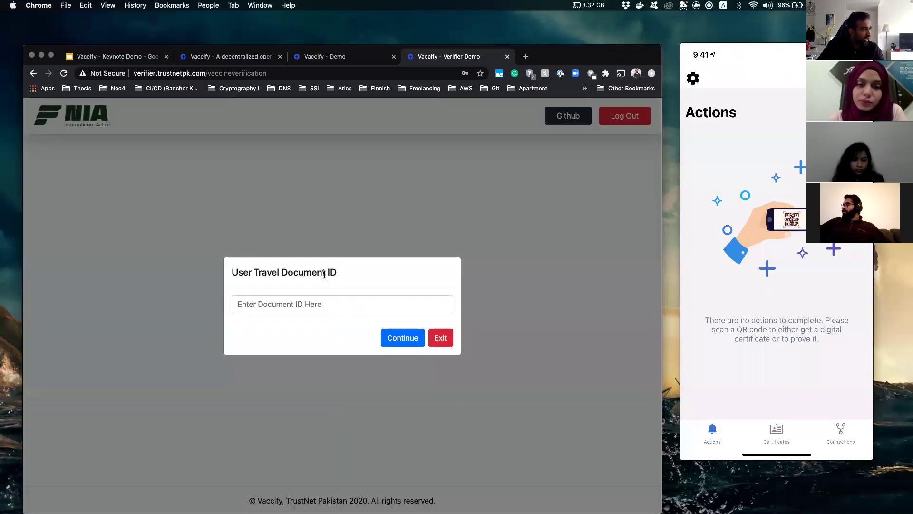
click(308, 303)
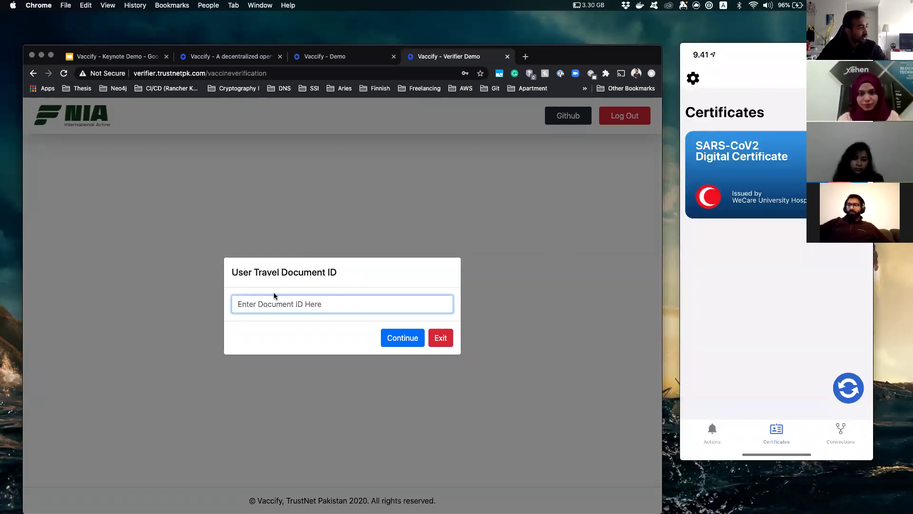
text(CVX)
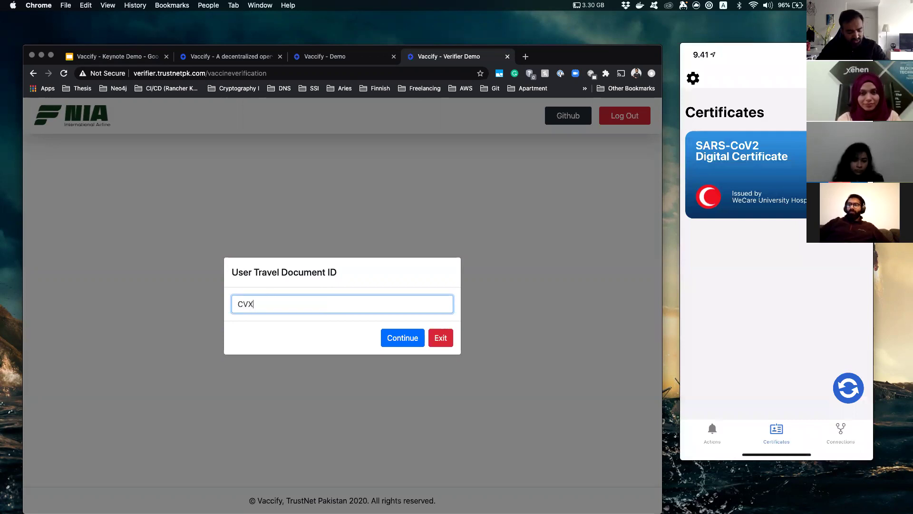
text(12)
click(391, 341)
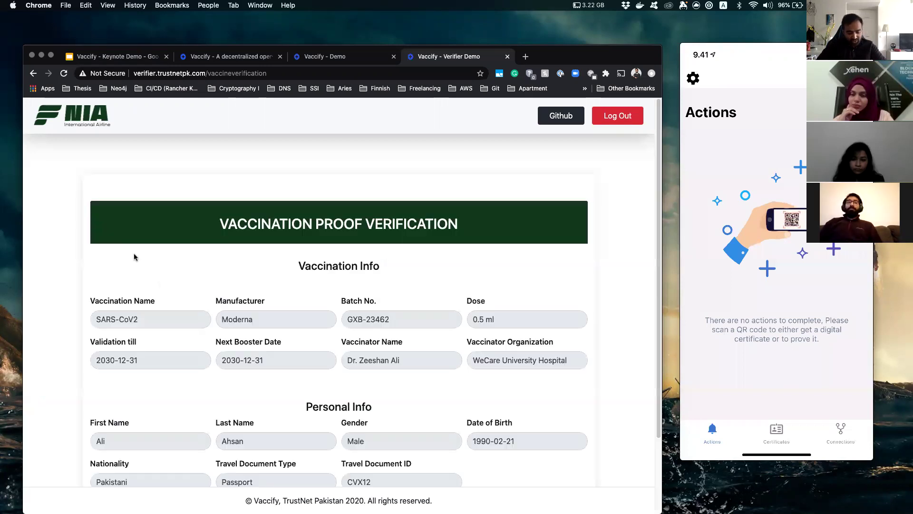
Review the shared validity date, vaccine name, manufacturer, vaccinator and gender, then verify the certificate.
click(162, 359)
scroll(192, 338, down, 3)
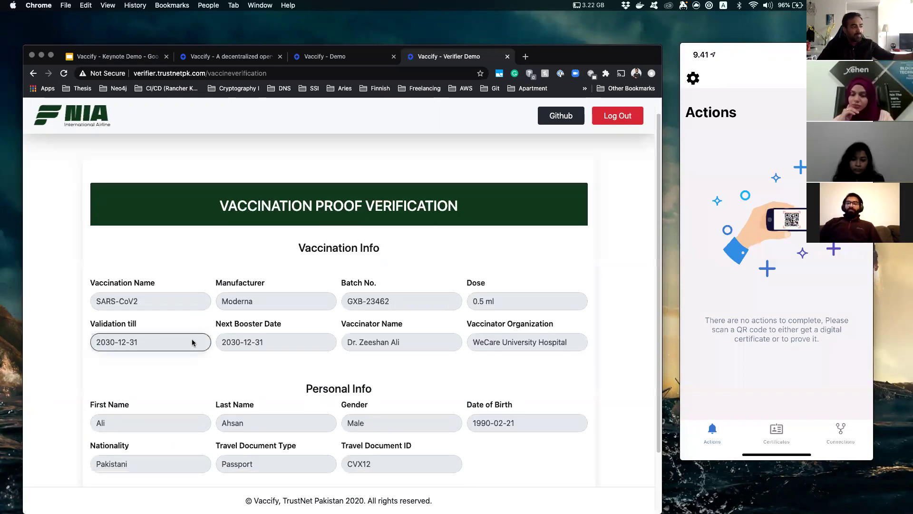
scroll(169, 285, up, 1)
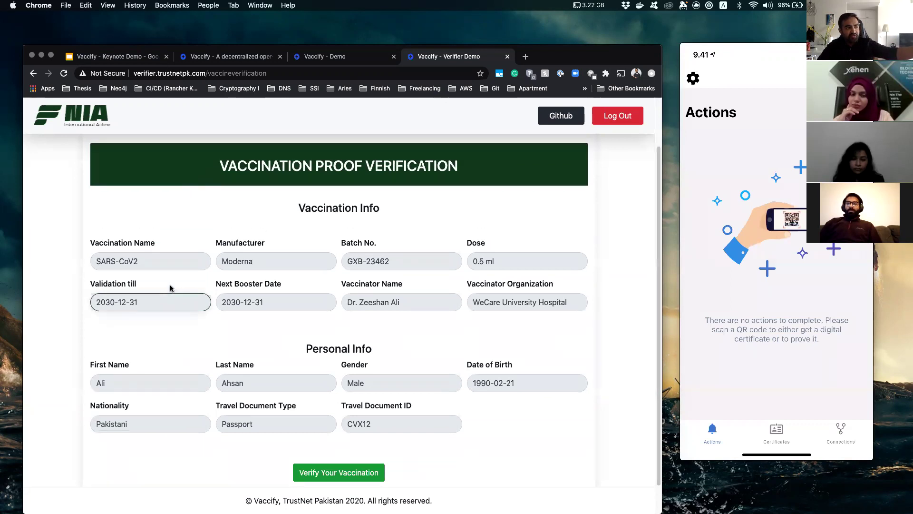
click(119, 265)
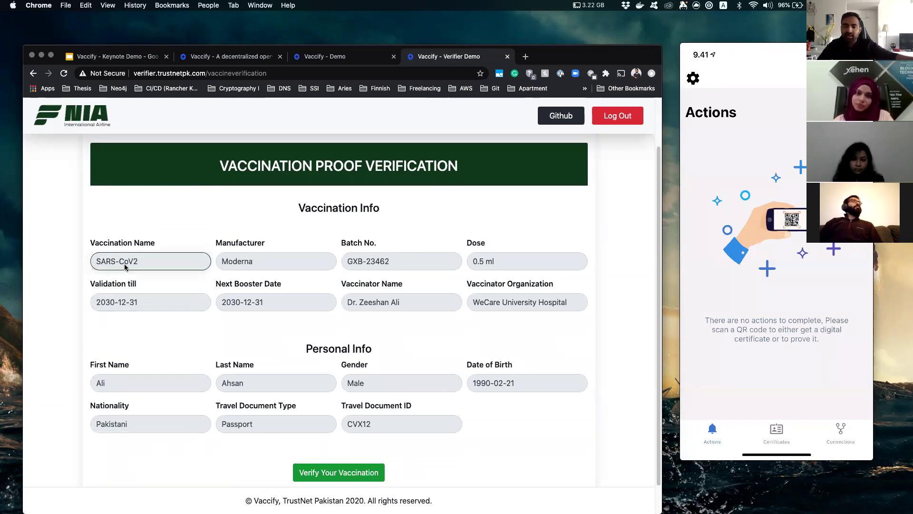
click(299, 260)
click(363, 304)
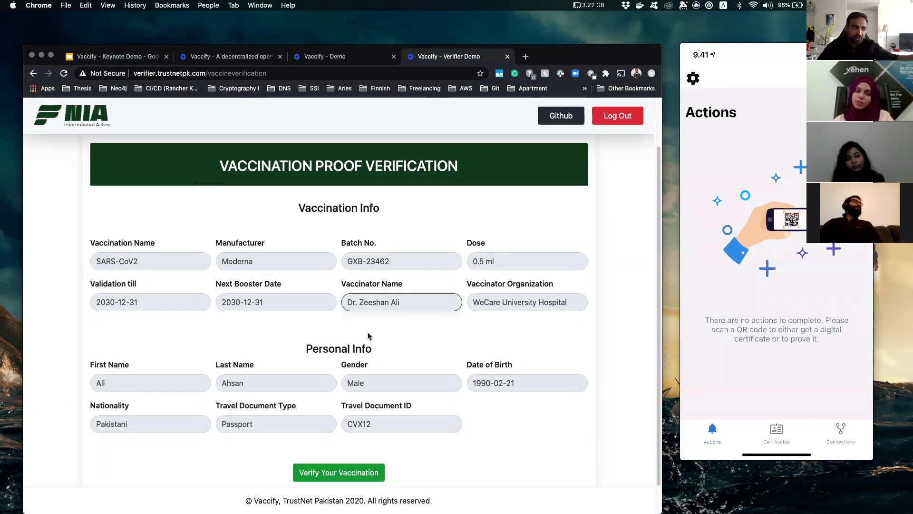
click(359, 388)
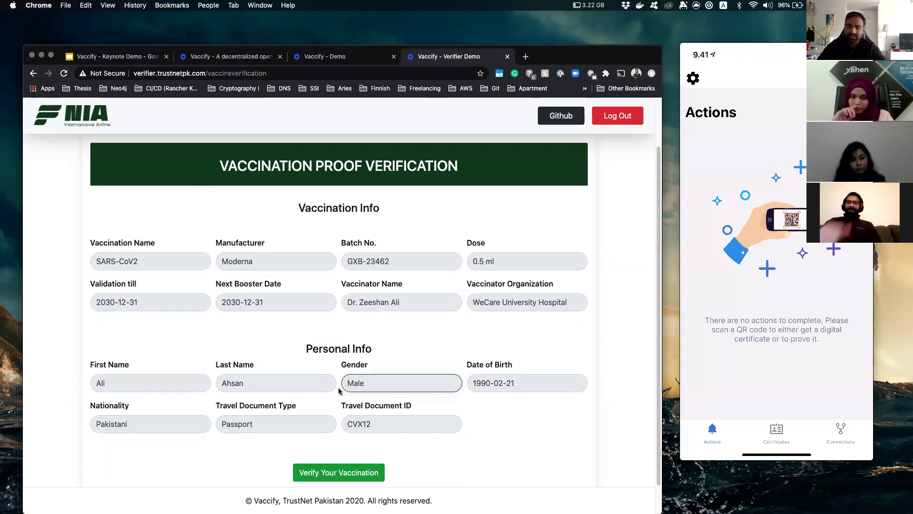
scroll(332, 409, down, 2)
click(325, 434)
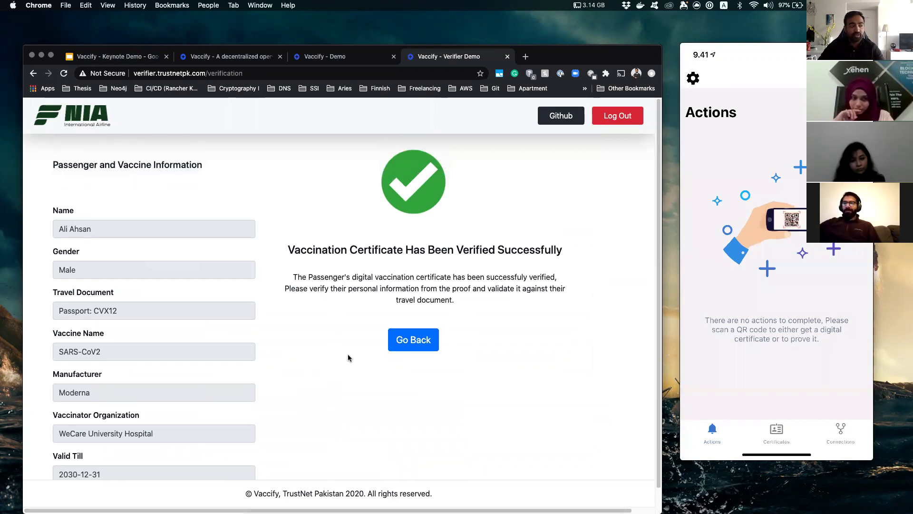
Log out of the airline verifier using the red Log Out button in the header.
click(622, 118)
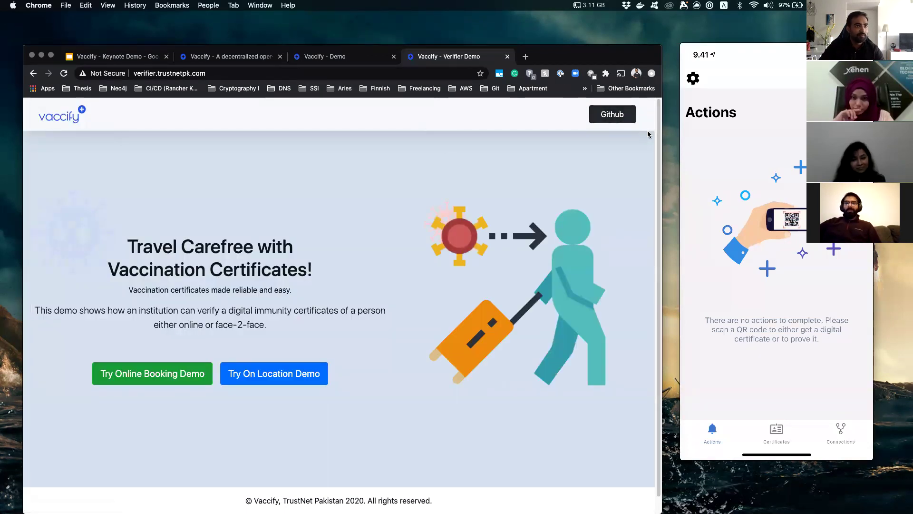
mouse_move(805, 186)
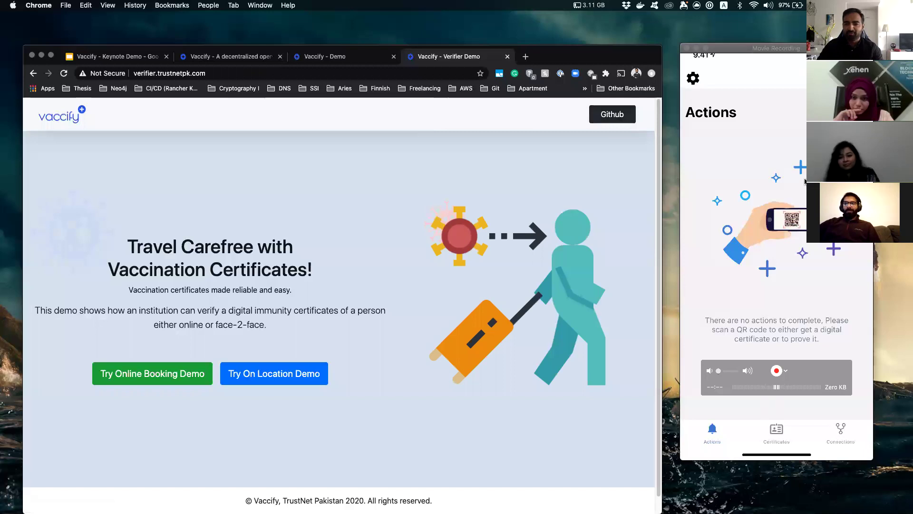